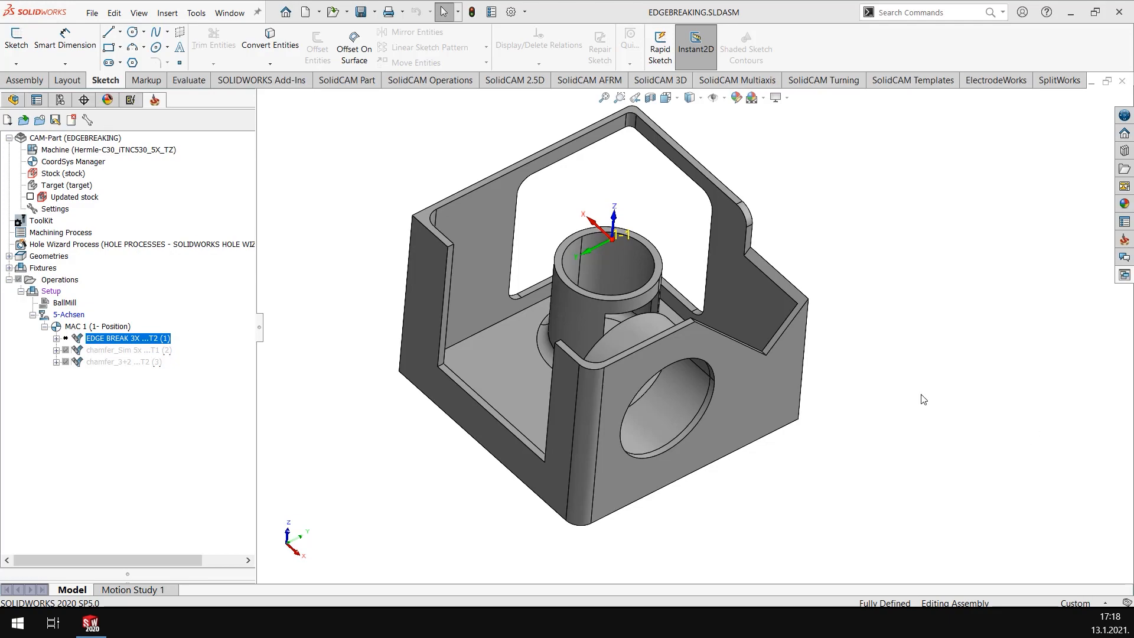
Step: Open the EDGE BREAK 3X operation for editing and review its automatic edge detection height limits in the geometry settings
scroll(839, 334, up, 1)
scroll(644, 261, down, 1)
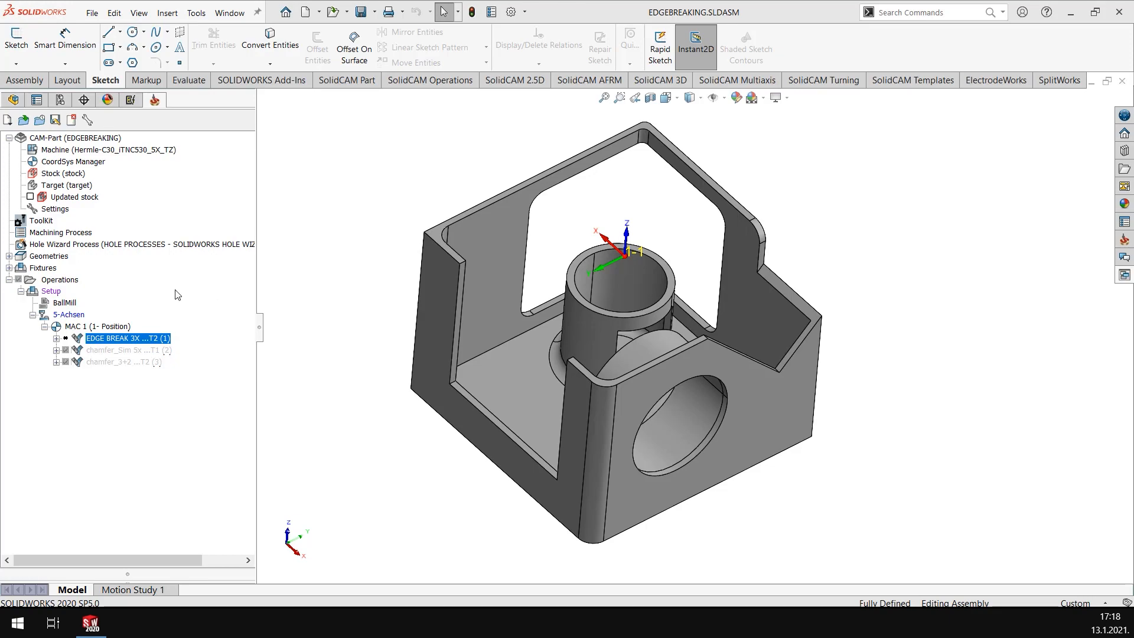
right_click(131, 337)
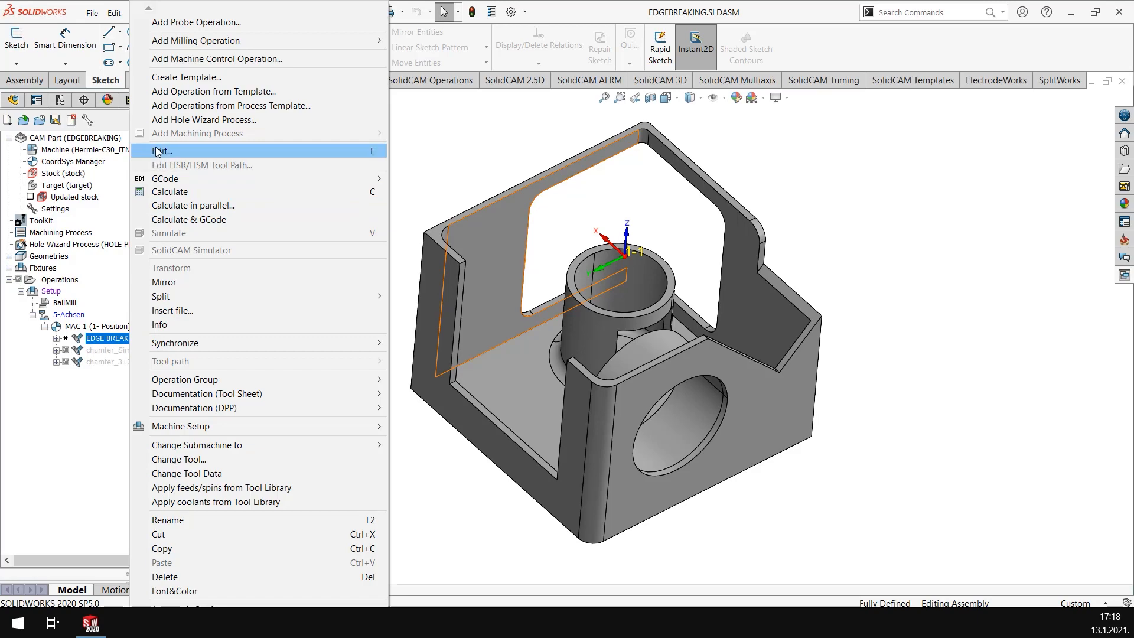
click(158, 150)
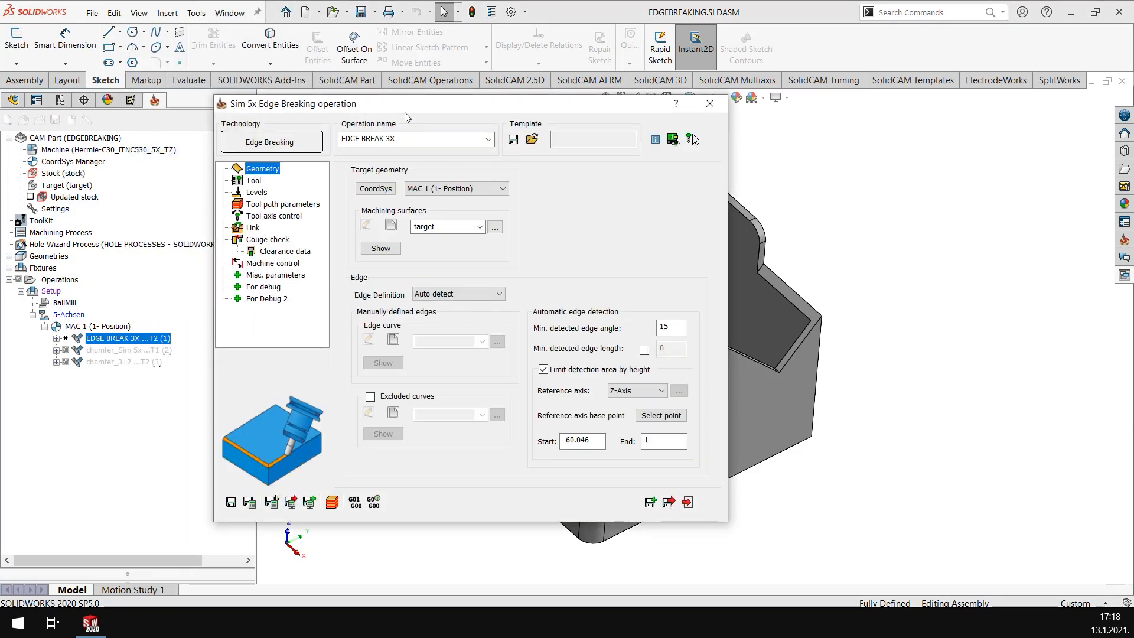
drag(406, 109, 492, 133)
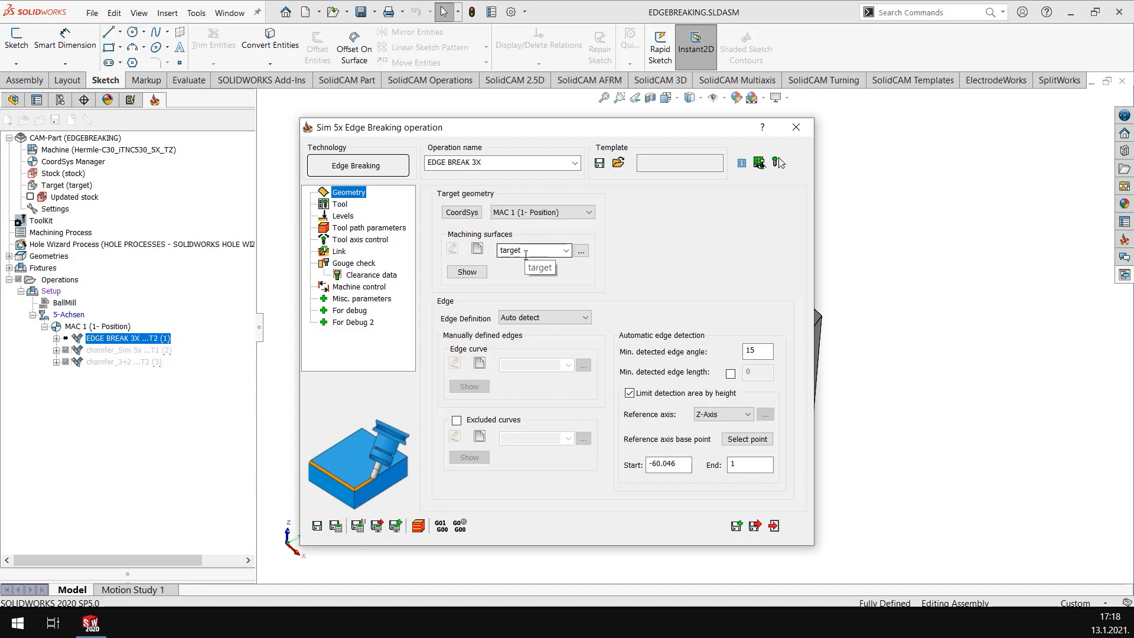
click(678, 464)
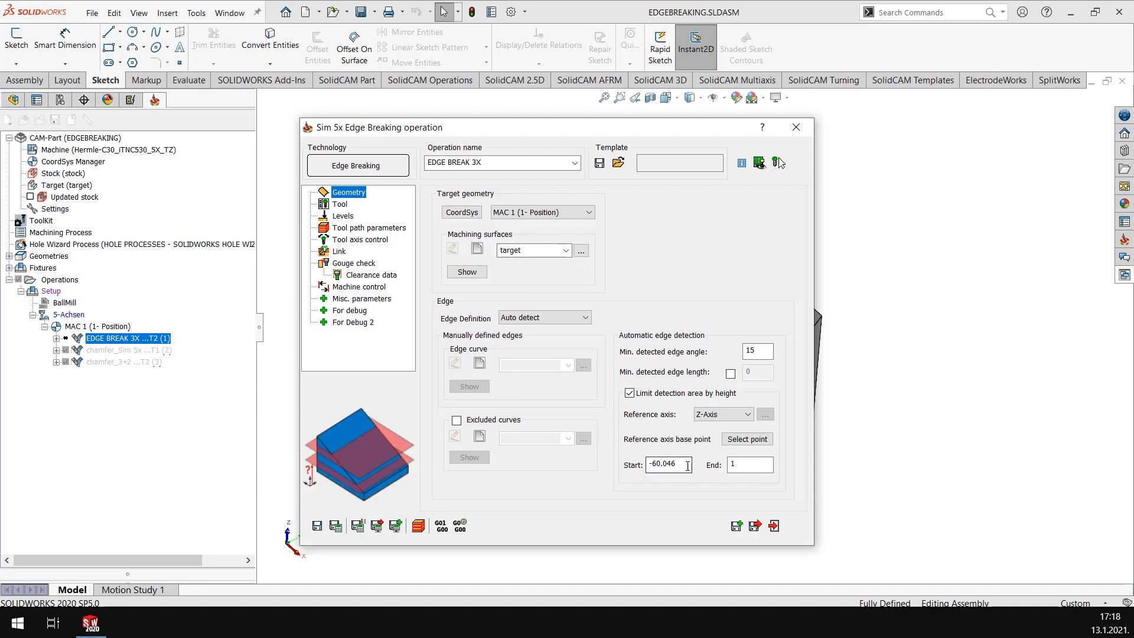
click(732, 466)
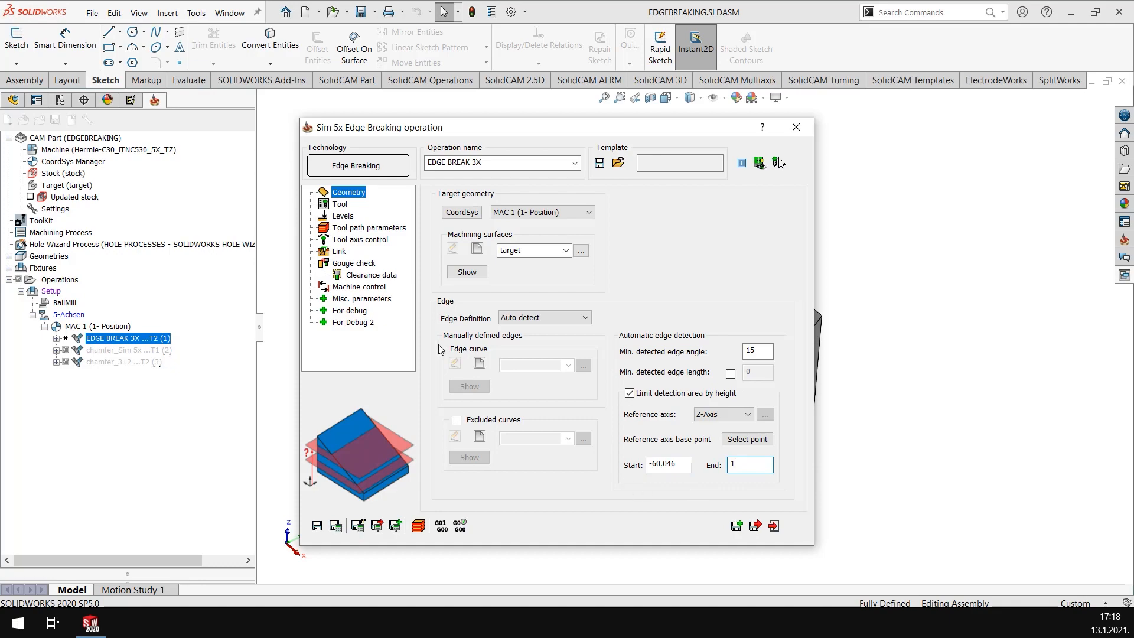
Step: Review the operation's ball nose mill data and preview the tool with its holder in the graphics area
click(338, 204)
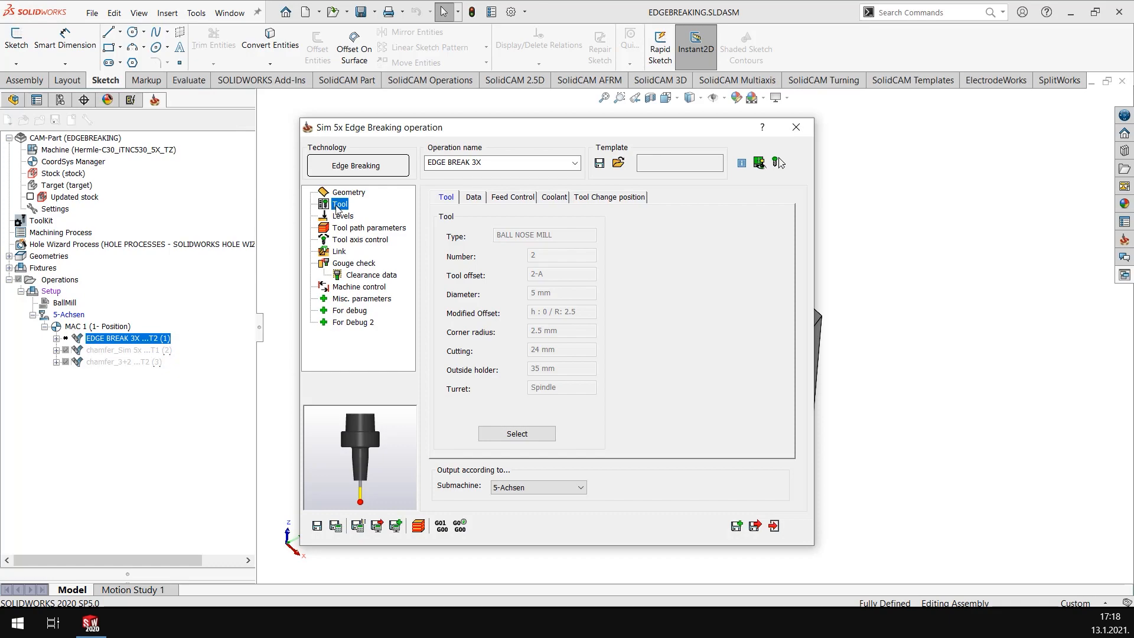
click(760, 163)
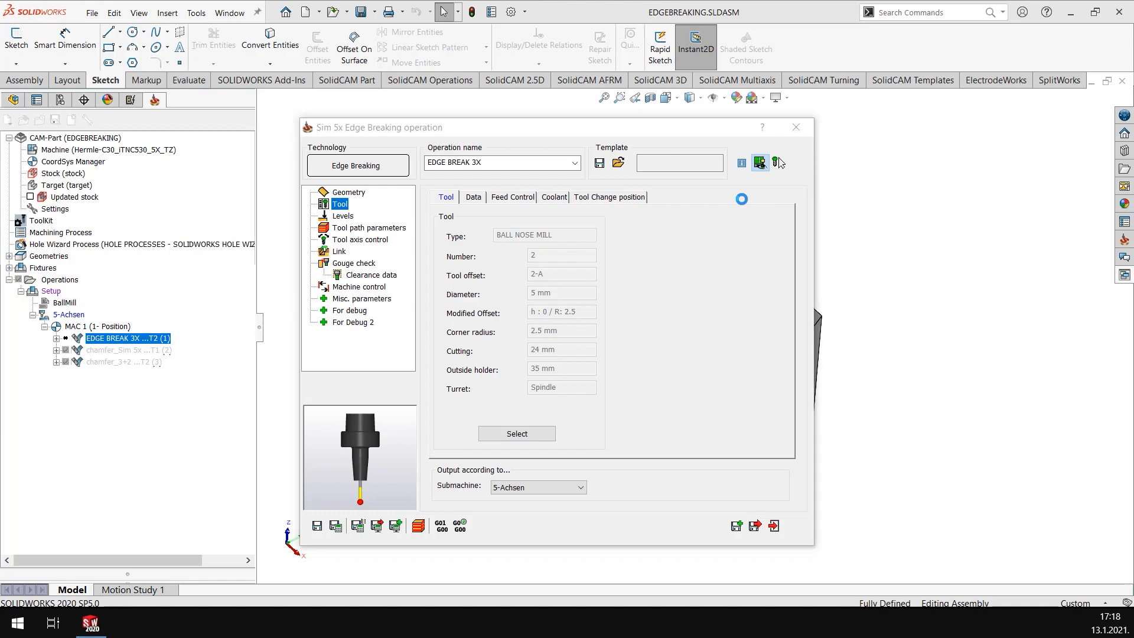
click(873, 144)
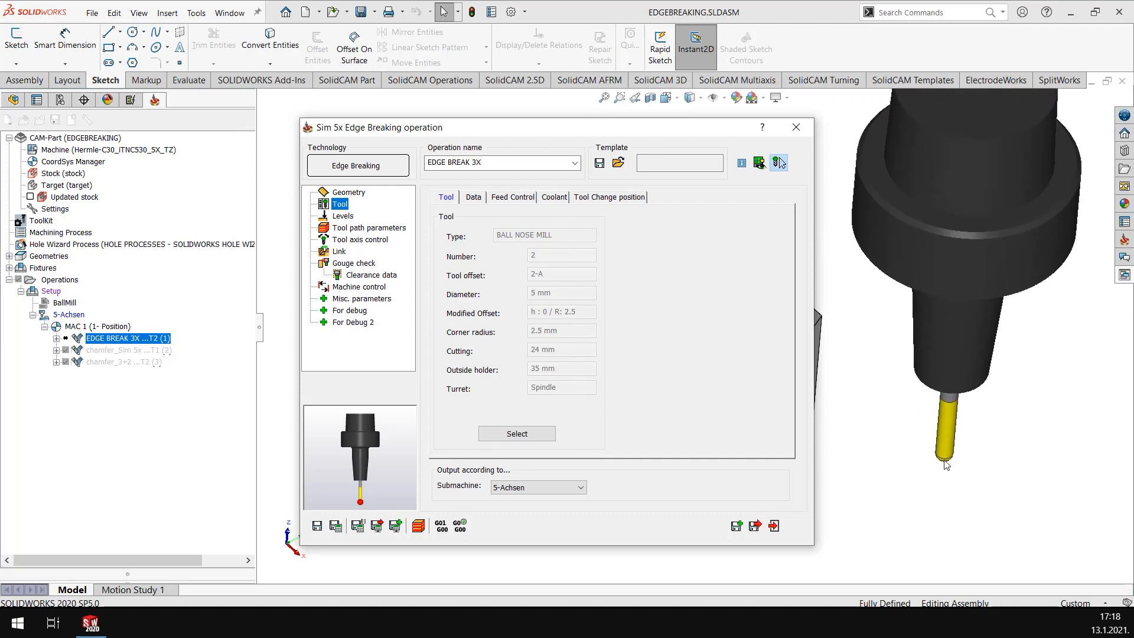
click(781, 159)
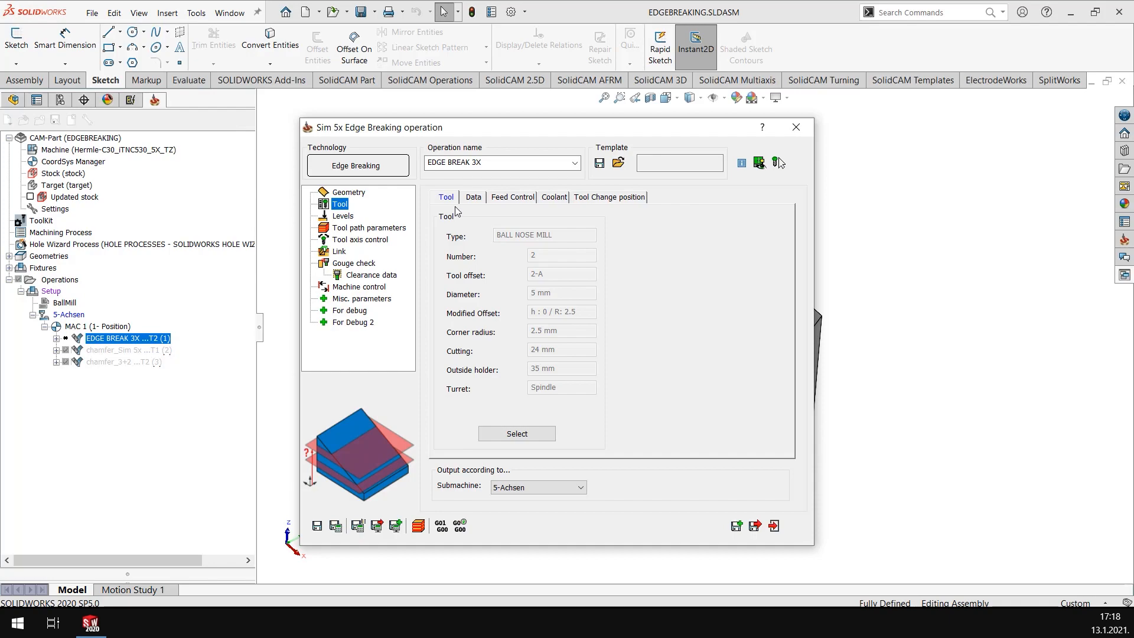
Step: Review the edge shape settings in the tool path parameters, including the chamfer width and the chamfer shape options
click(356, 229)
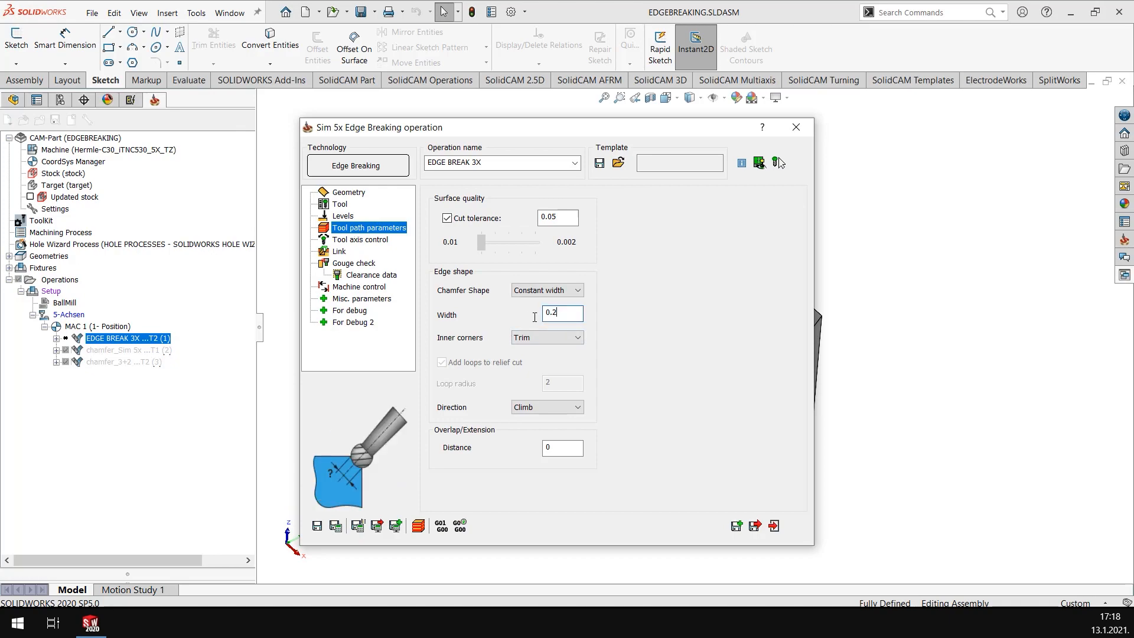
double_click(552, 313)
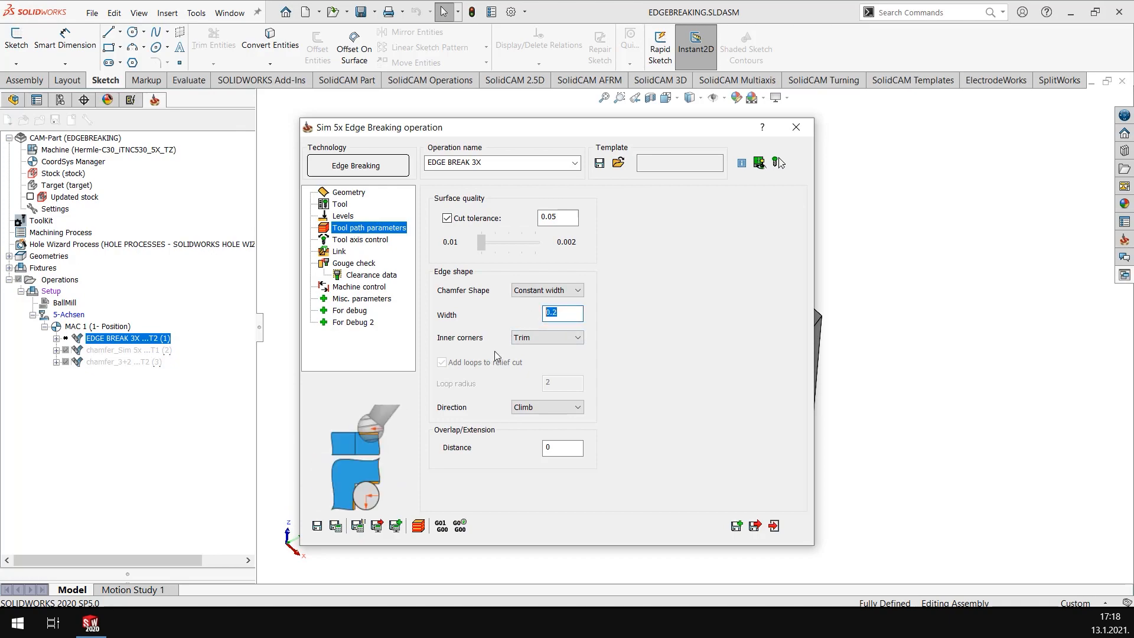
click(547, 294)
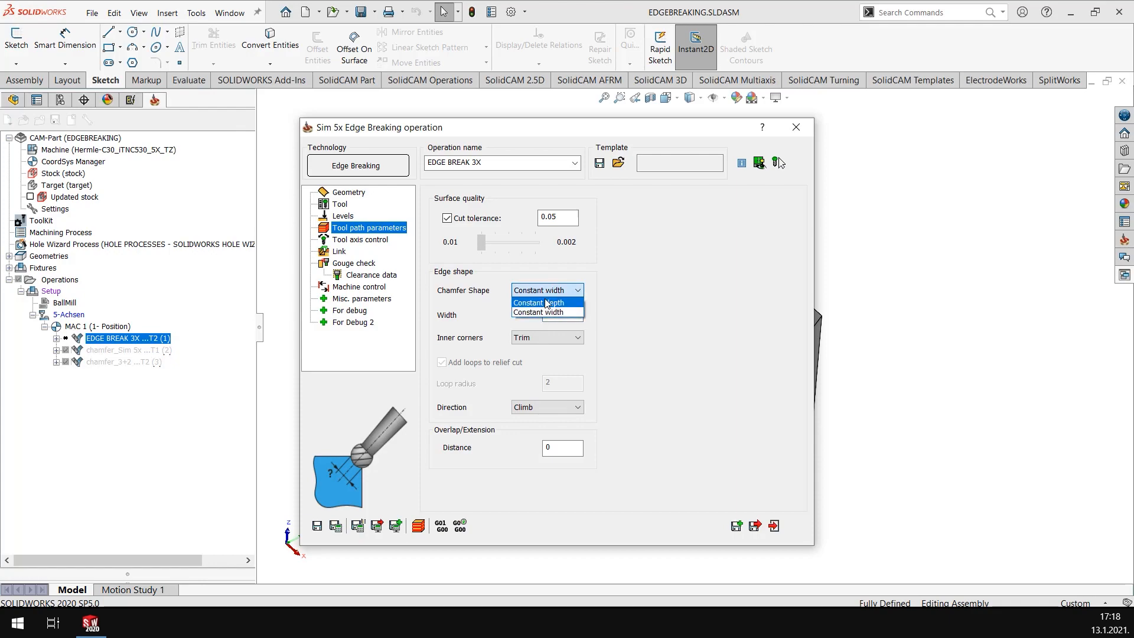
click(608, 265)
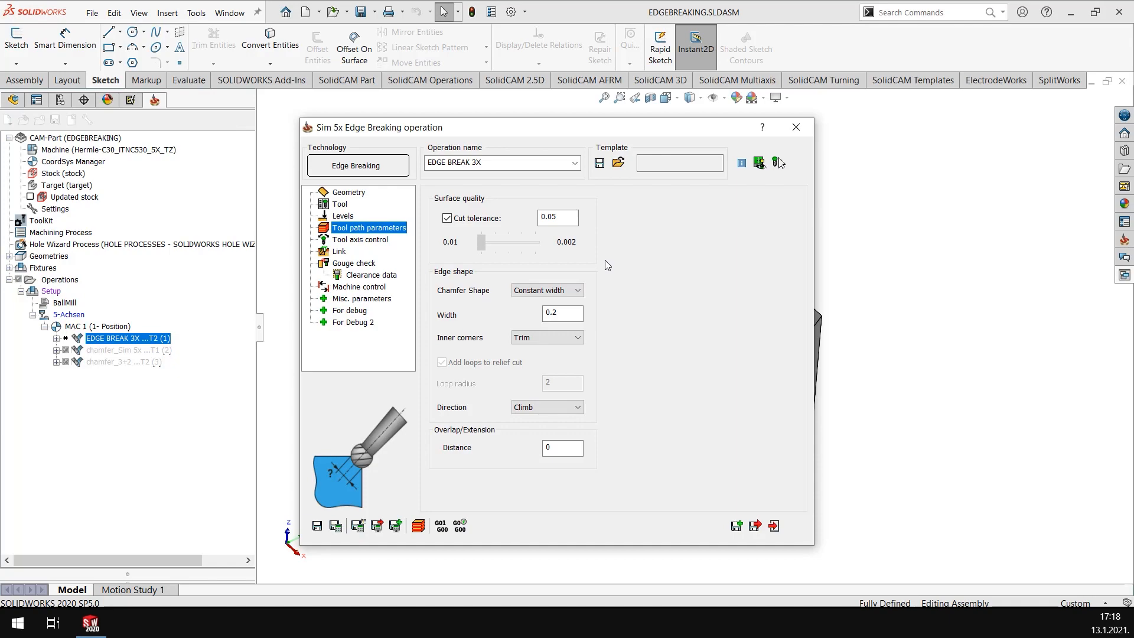
Step: Return to the geometry settings and check the available edge definition options
click(354, 195)
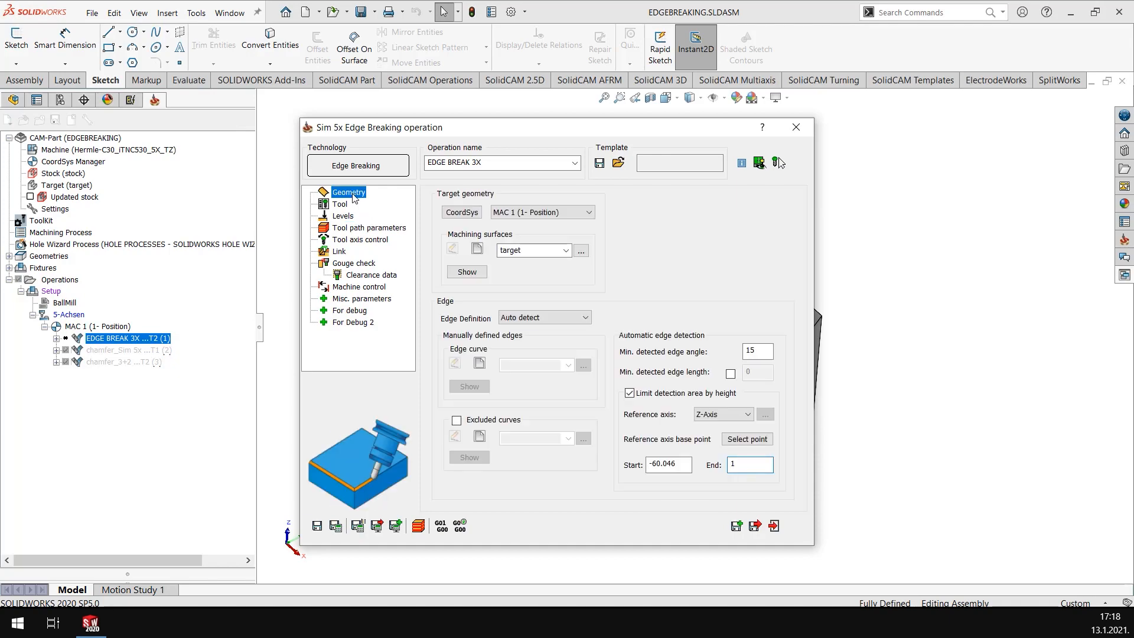
click(523, 318)
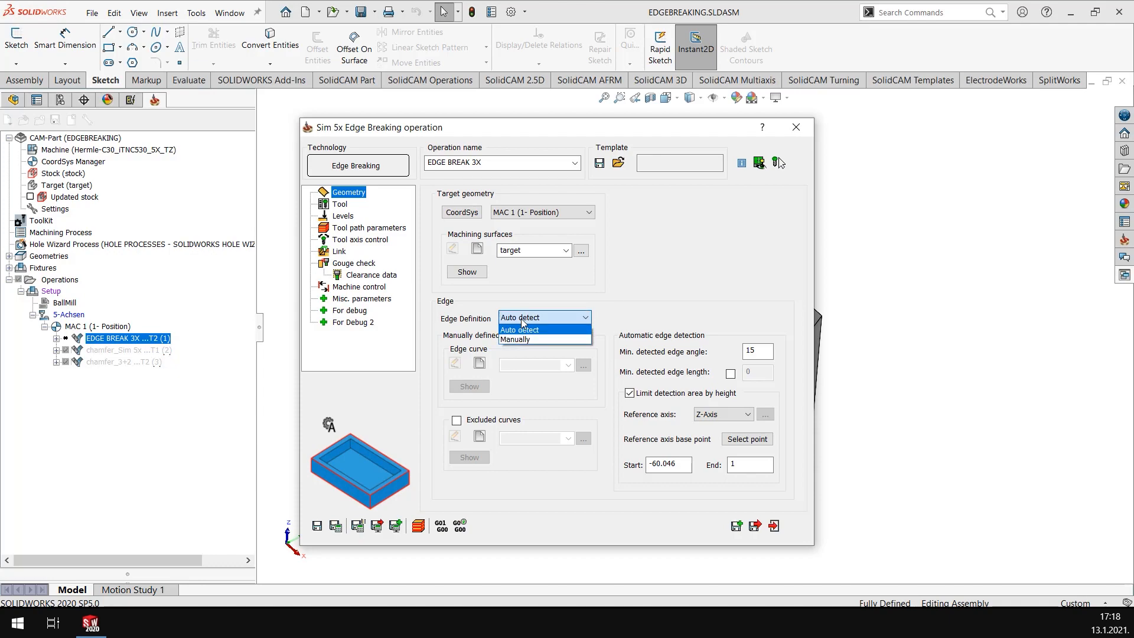
click(523, 286)
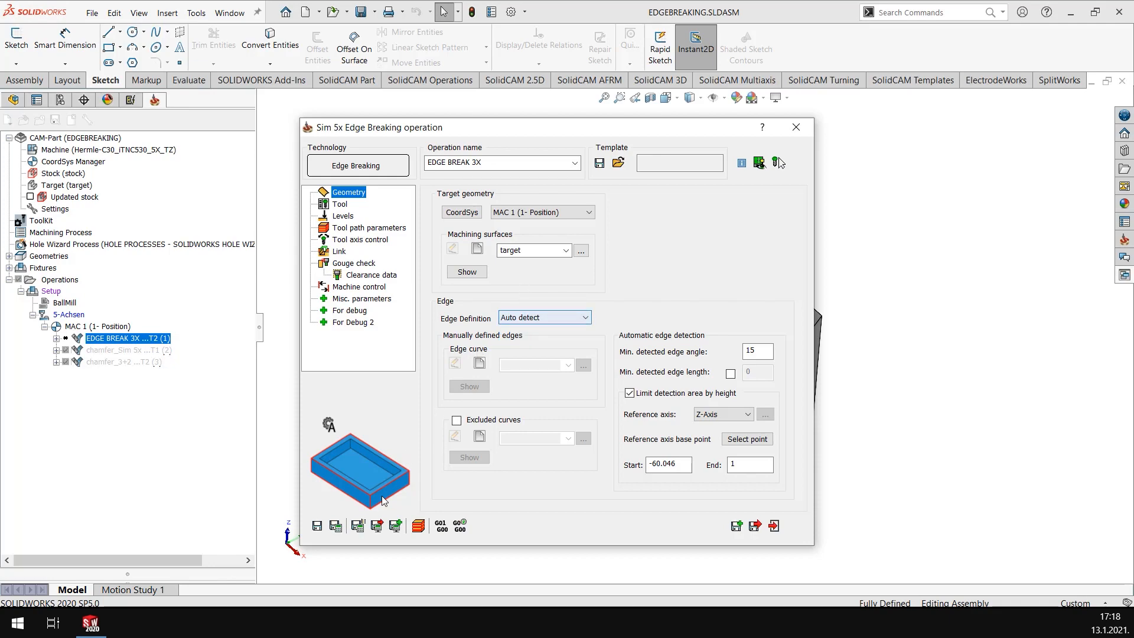
Step: Save the EDGE BREAK 3X operation, close its settings and calculate its tool path
click(317, 526)
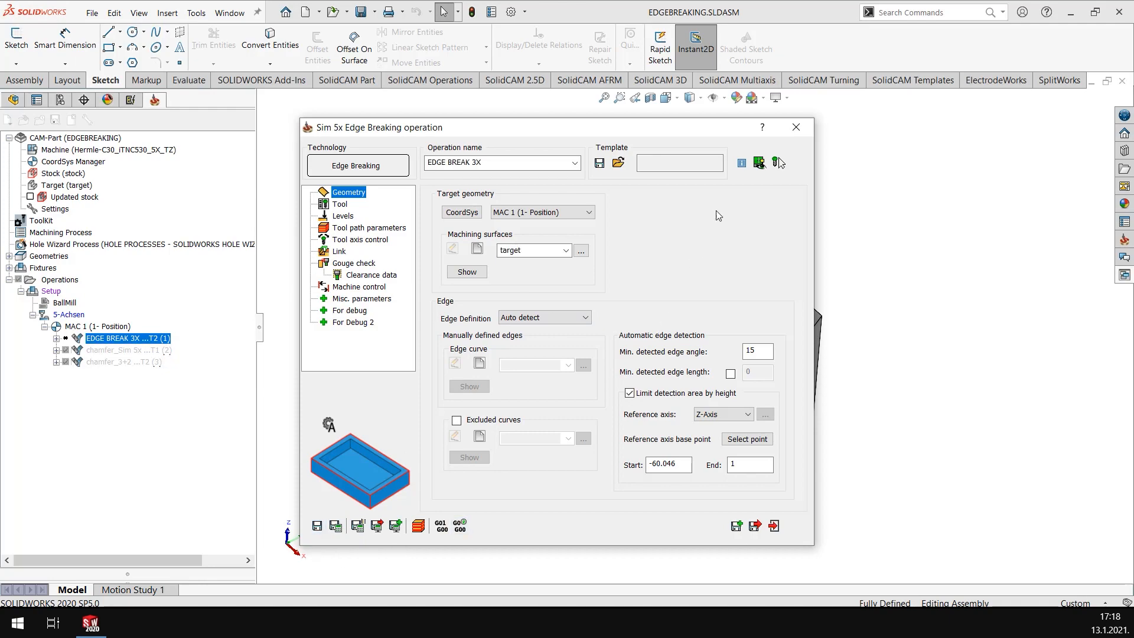
right_click(118, 337)
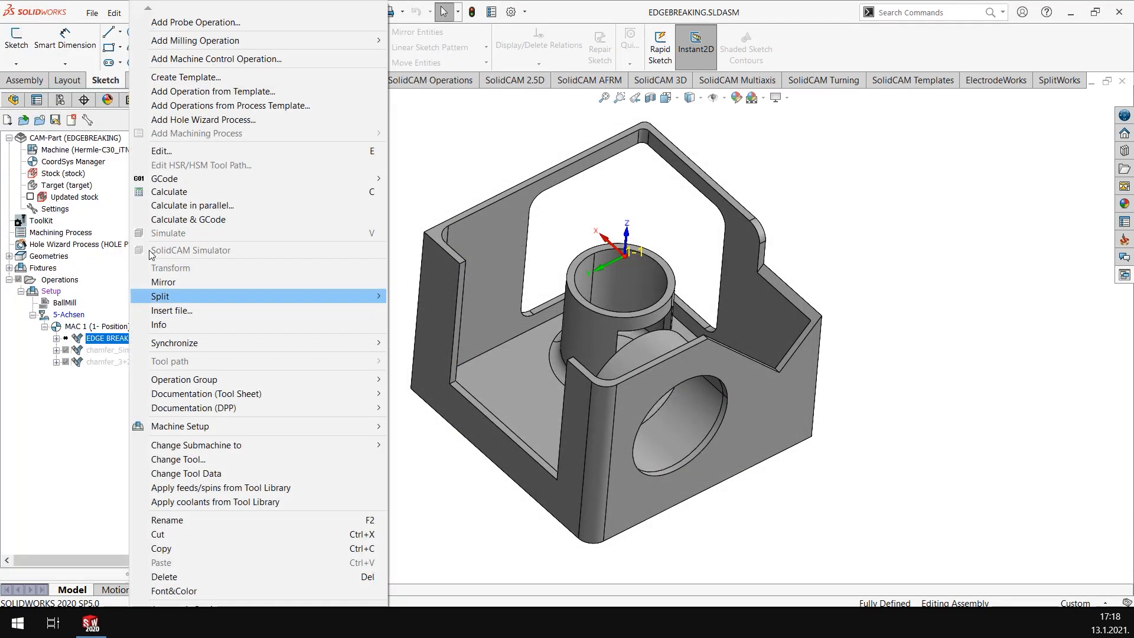
click(171, 192)
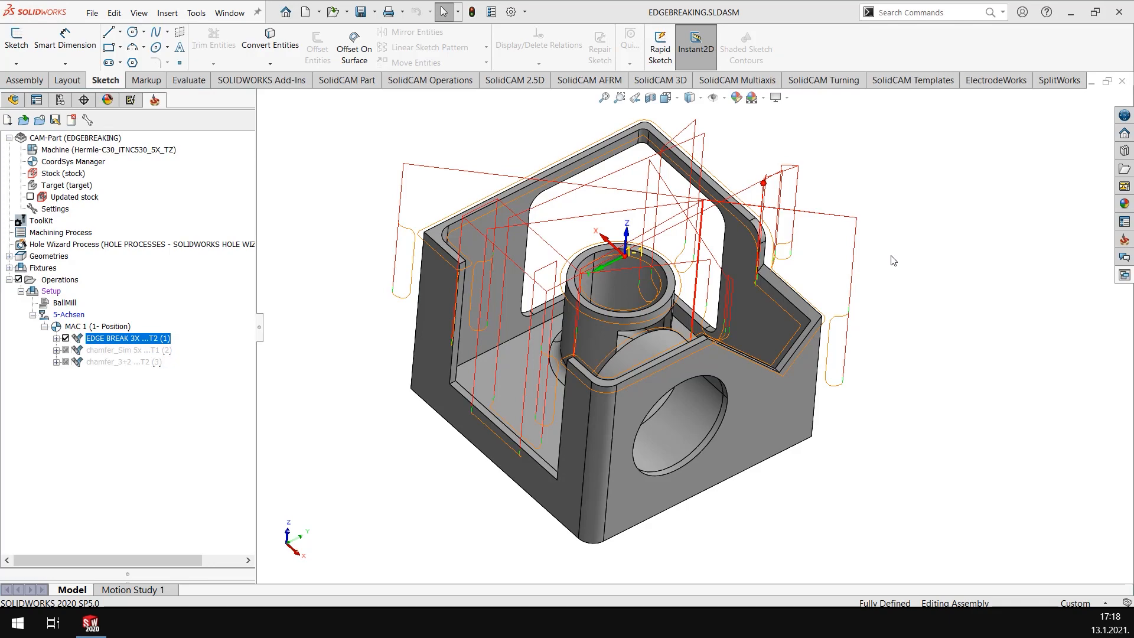
Step: Simulate the EDGE BREAK 3X operation on the part with SolidVerify
right_click(147, 339)
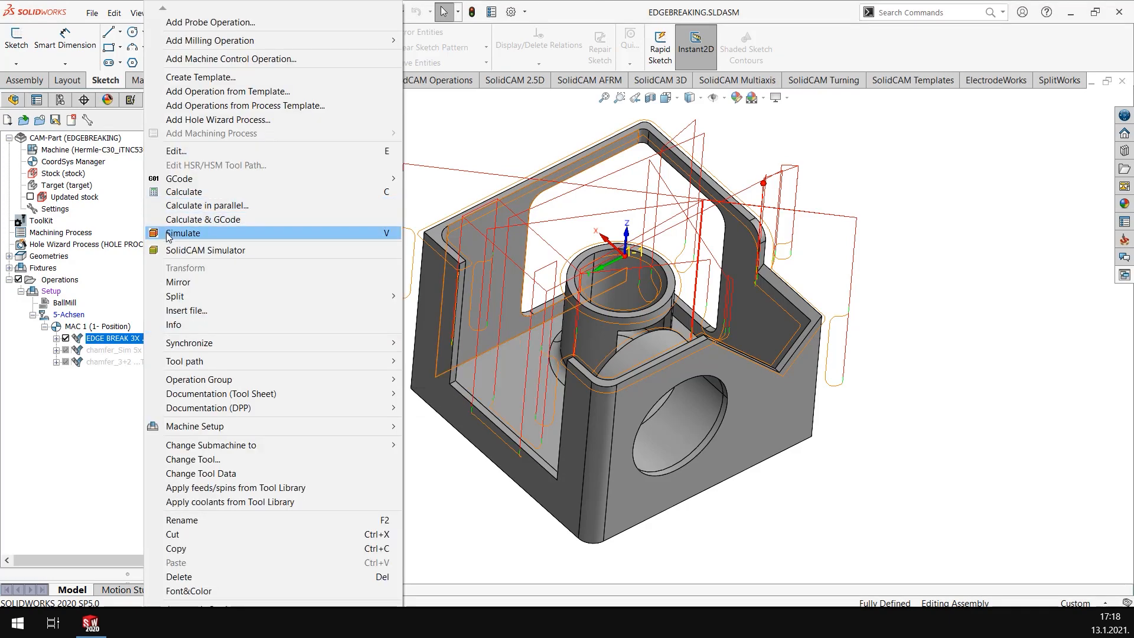
click(169, 233)
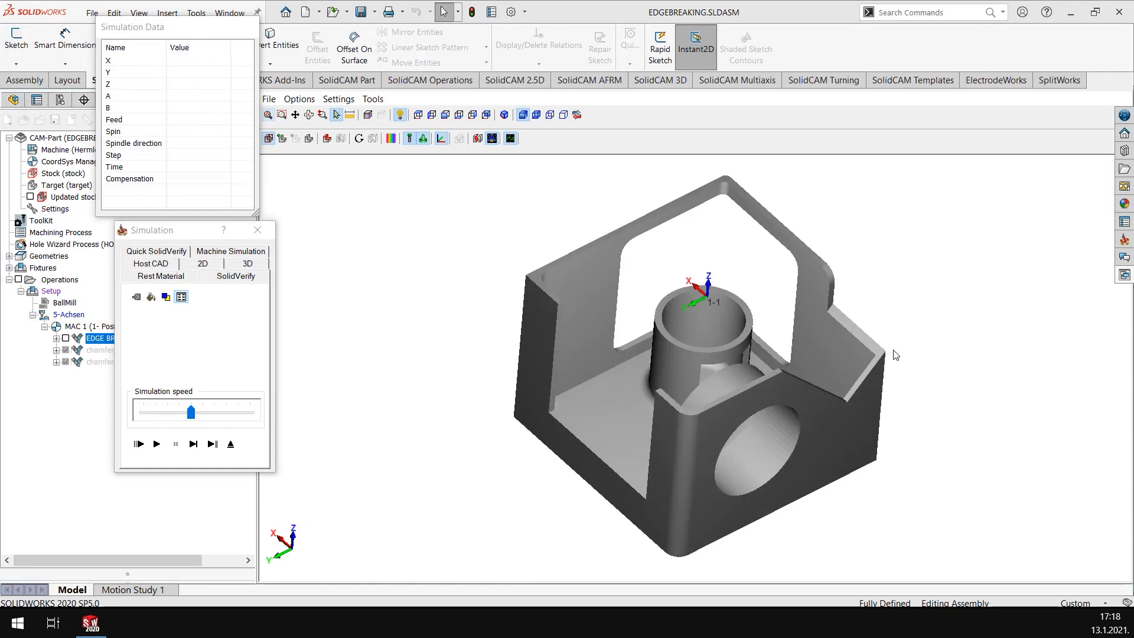
click(157, 444)
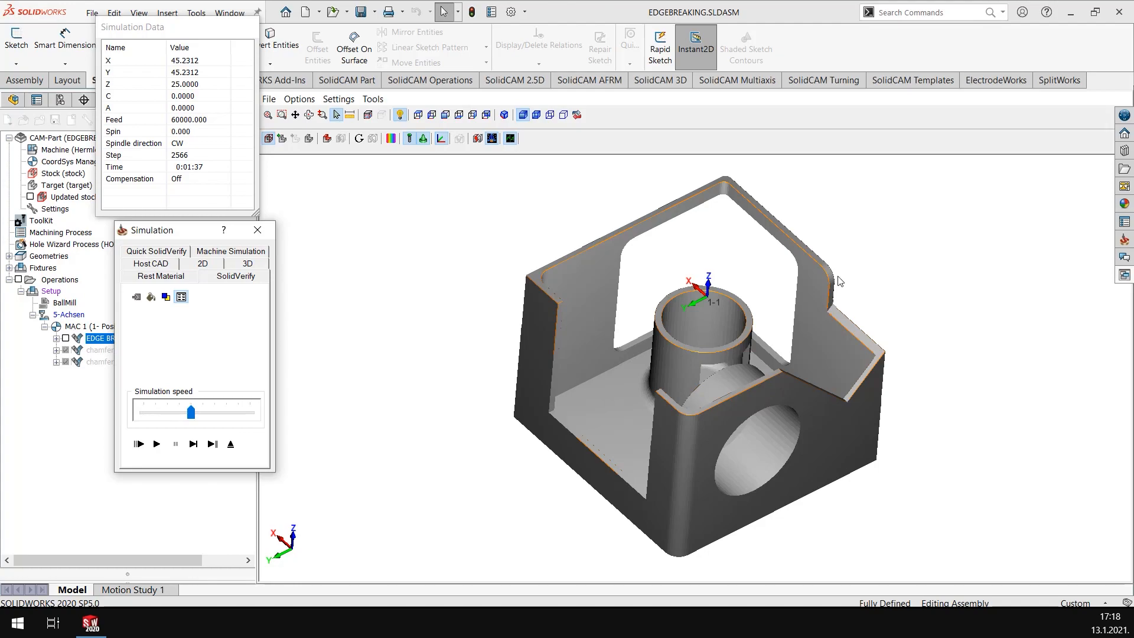
Step: Examine the machined edges in the simulation result, including the upper rim, the notched wall corners and the central cylinder
scroll(841, 277, up, 5)
mouse_move(818, 281)
middle_down()
mouse_move(798, 285)
mouse_move(824, 285)
middle_up()
scroll(831, 344, down, 5)
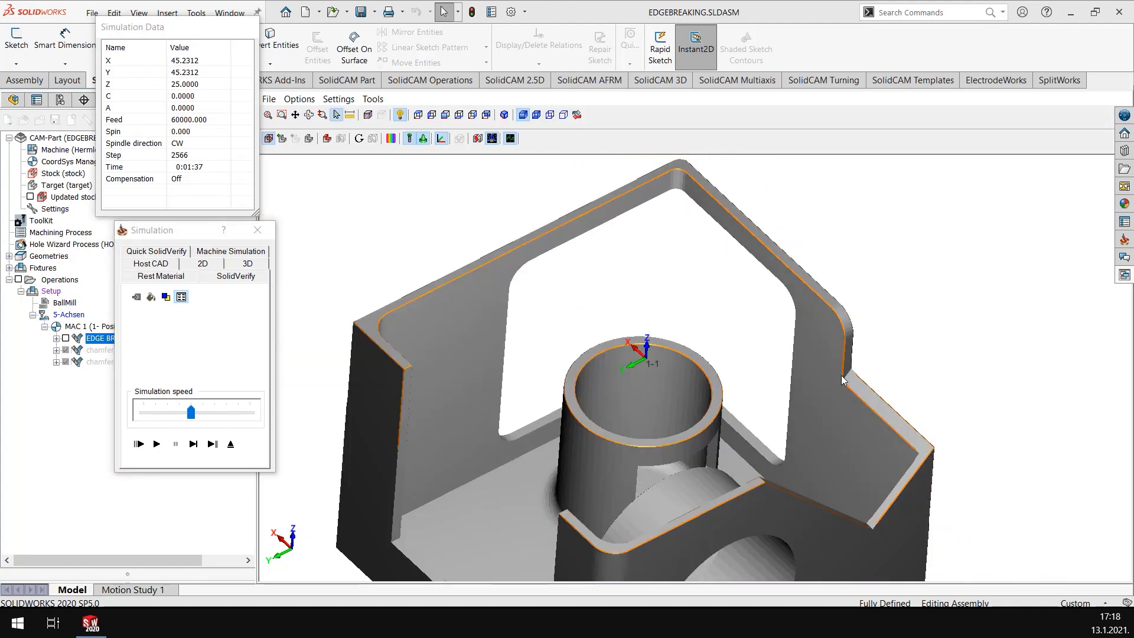
mouse_move(898, 426)
middle_down()
mouse_move(925, 430)
mouse_move(922, 445)
mouse_move(924, 421)
mouse_move(885, 413)
mouse_move(882, 434)
mouse_move(891, 413)
middle_up()
scroll(481, 438, up, 5)
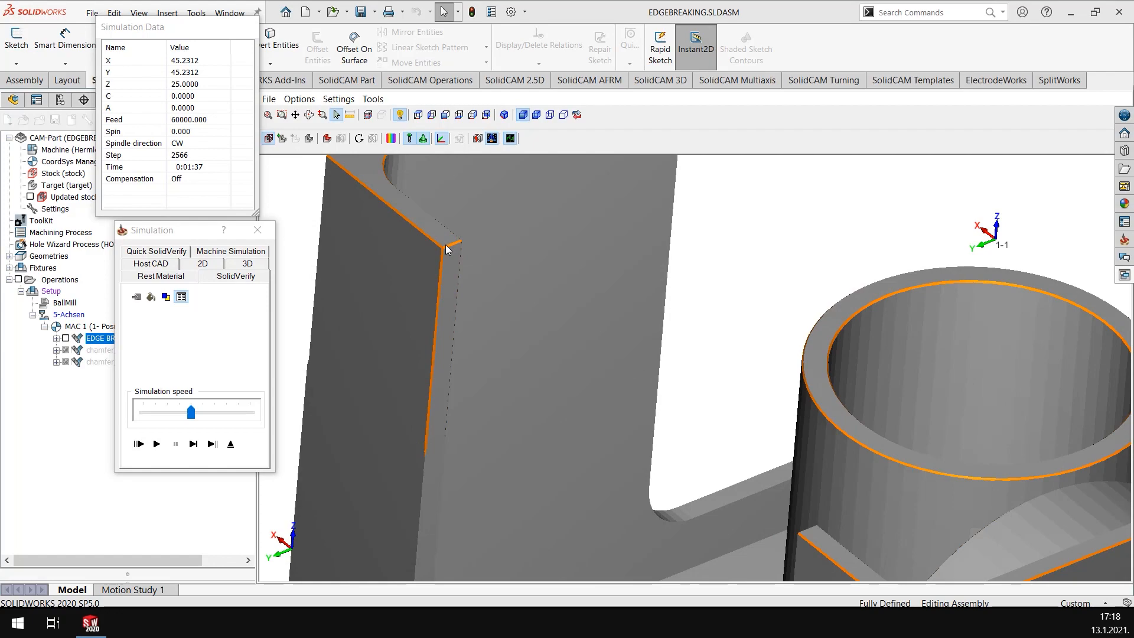
scroll(448, 247, up, 5)
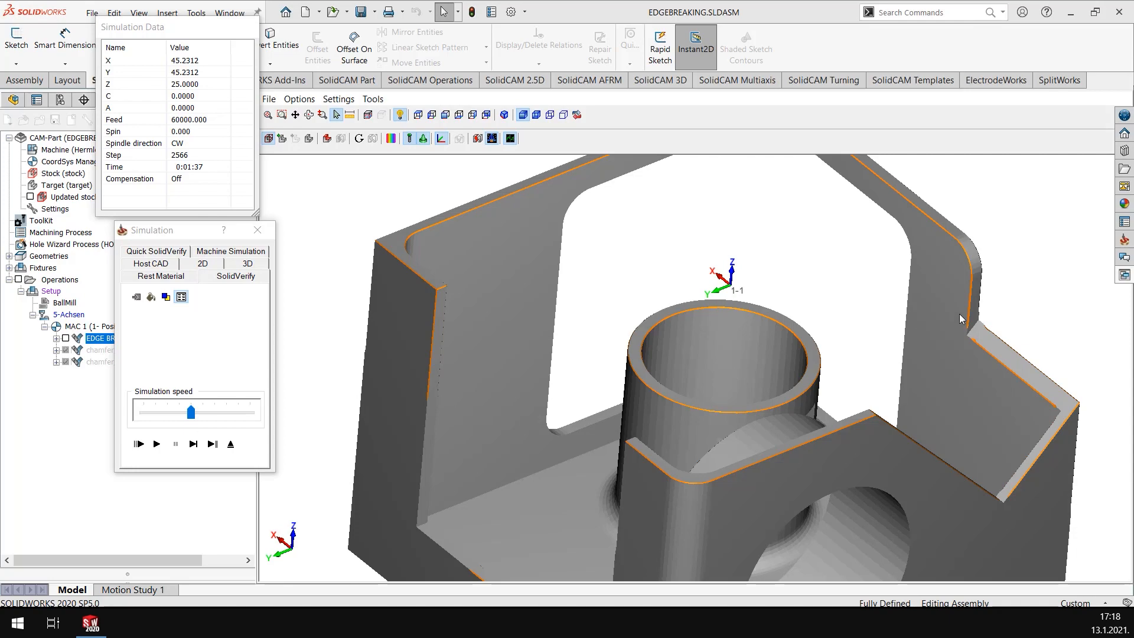
scroll(975, 326, down, 6)
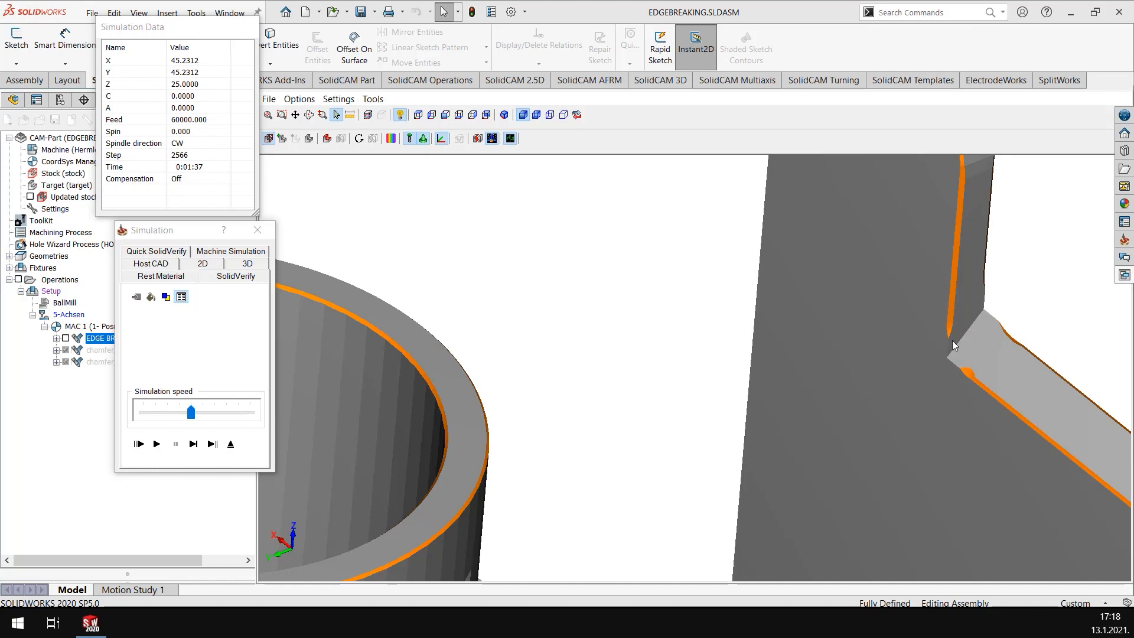
scroll(937, 354, down, 10)
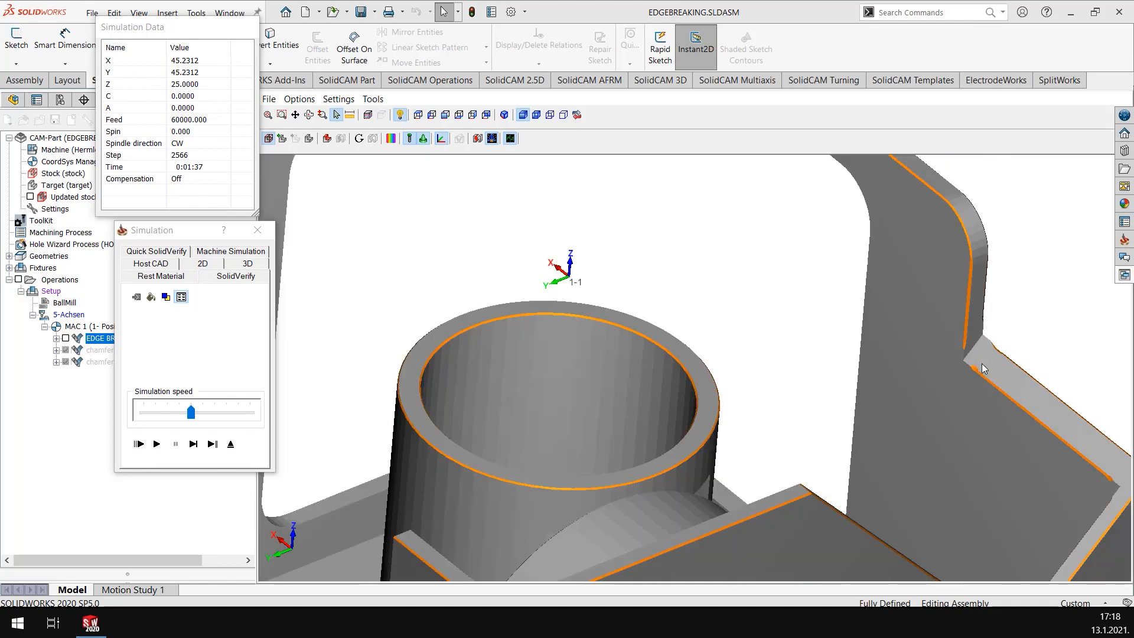
scroll(1043, 469, up, 2)
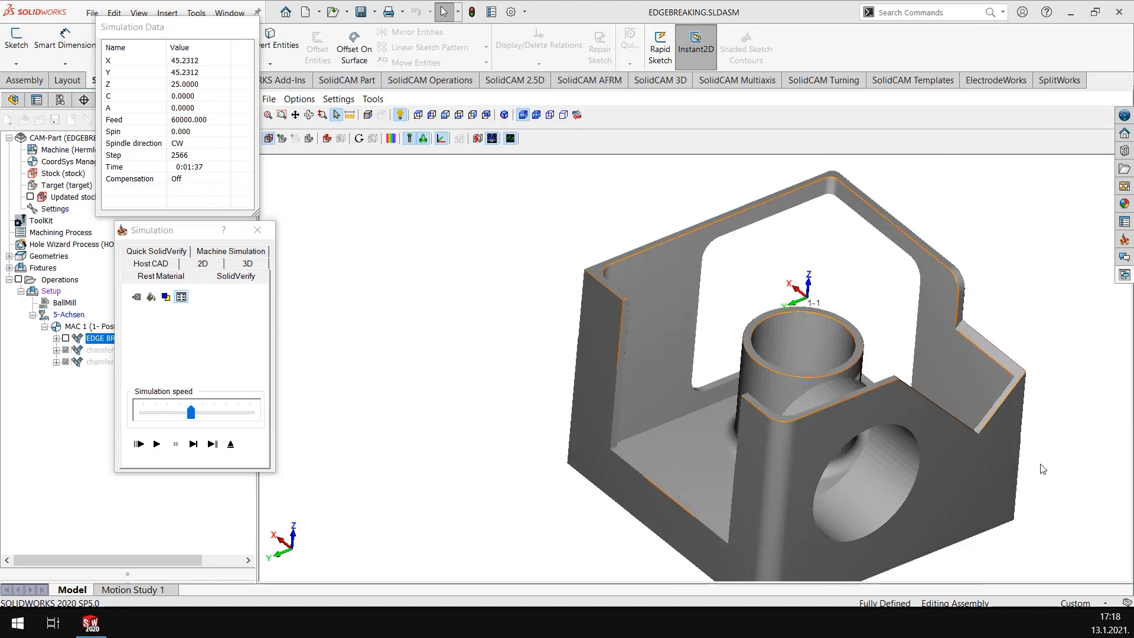